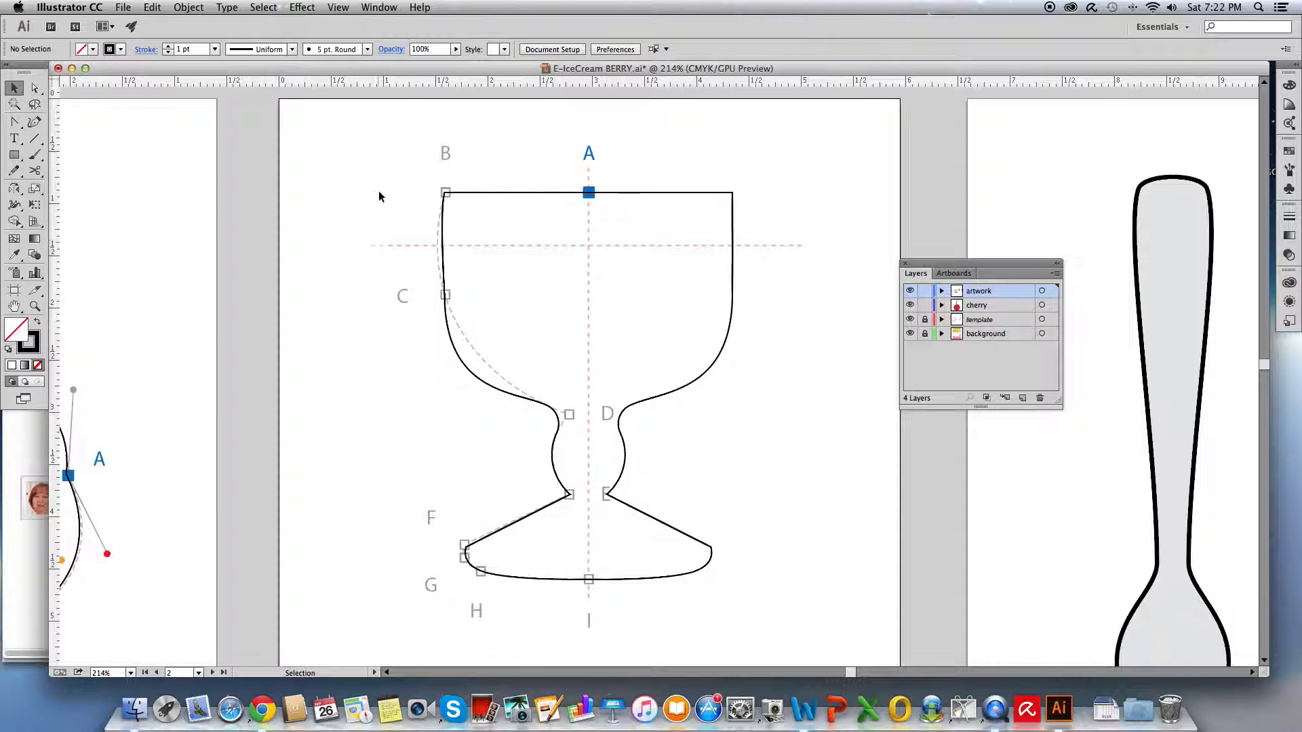
- Select everything on the goblet's artboard and activate the Scissors tool
{"action": "left_click", "coordinate": [264, 8]}
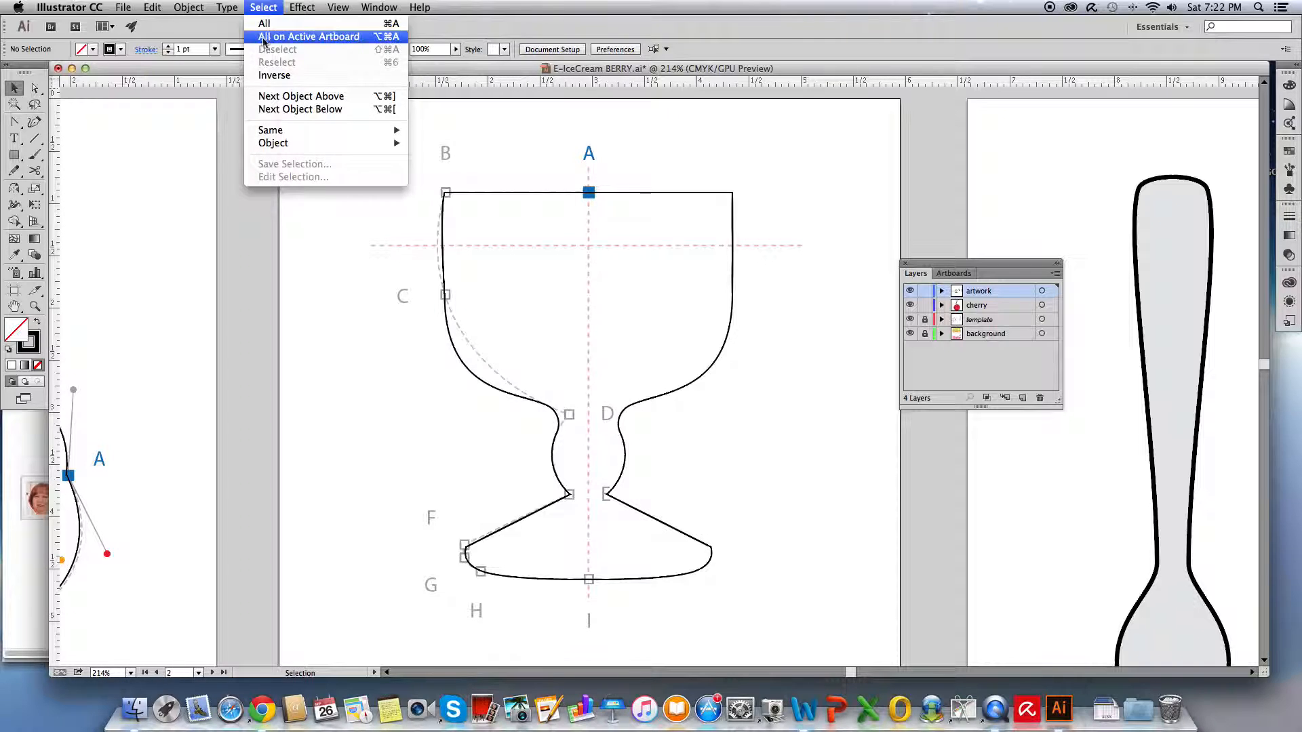
{"action": "left_click", "coordinate": [265, 38]}
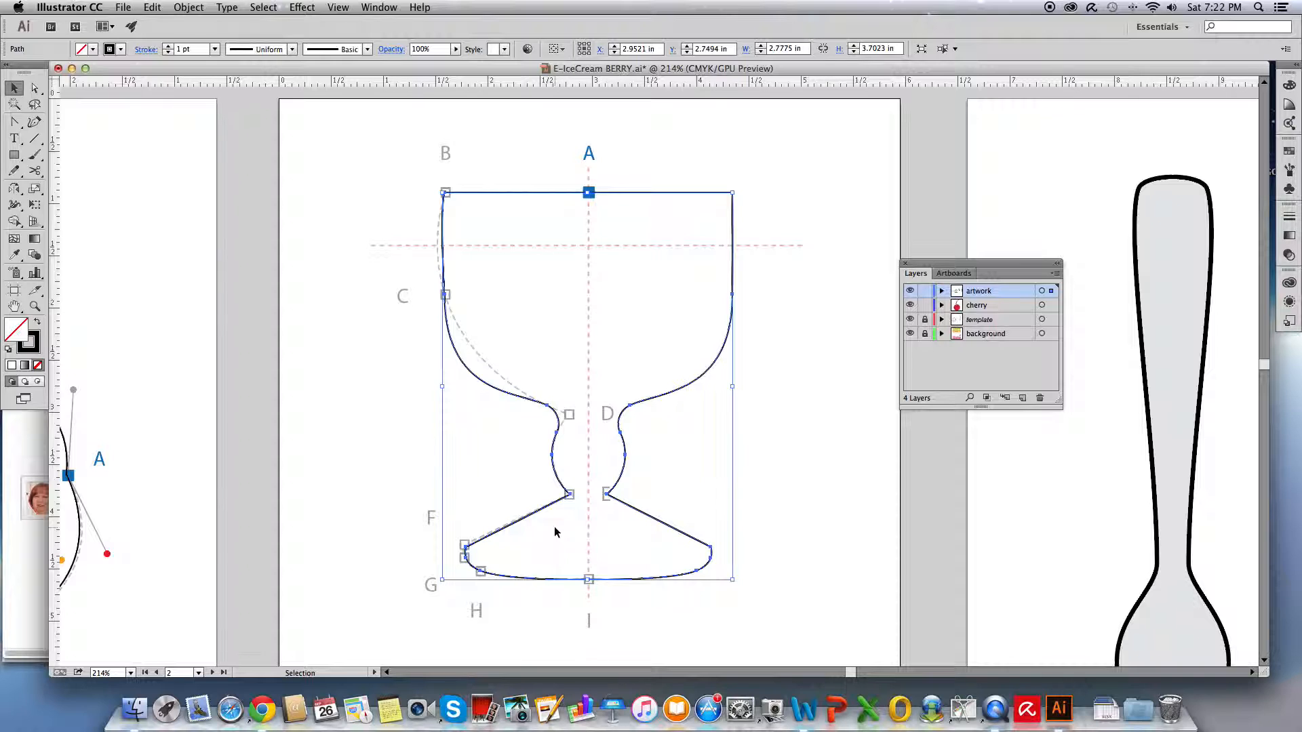
{"action": "left_click", "coordinate": [41, 175]}
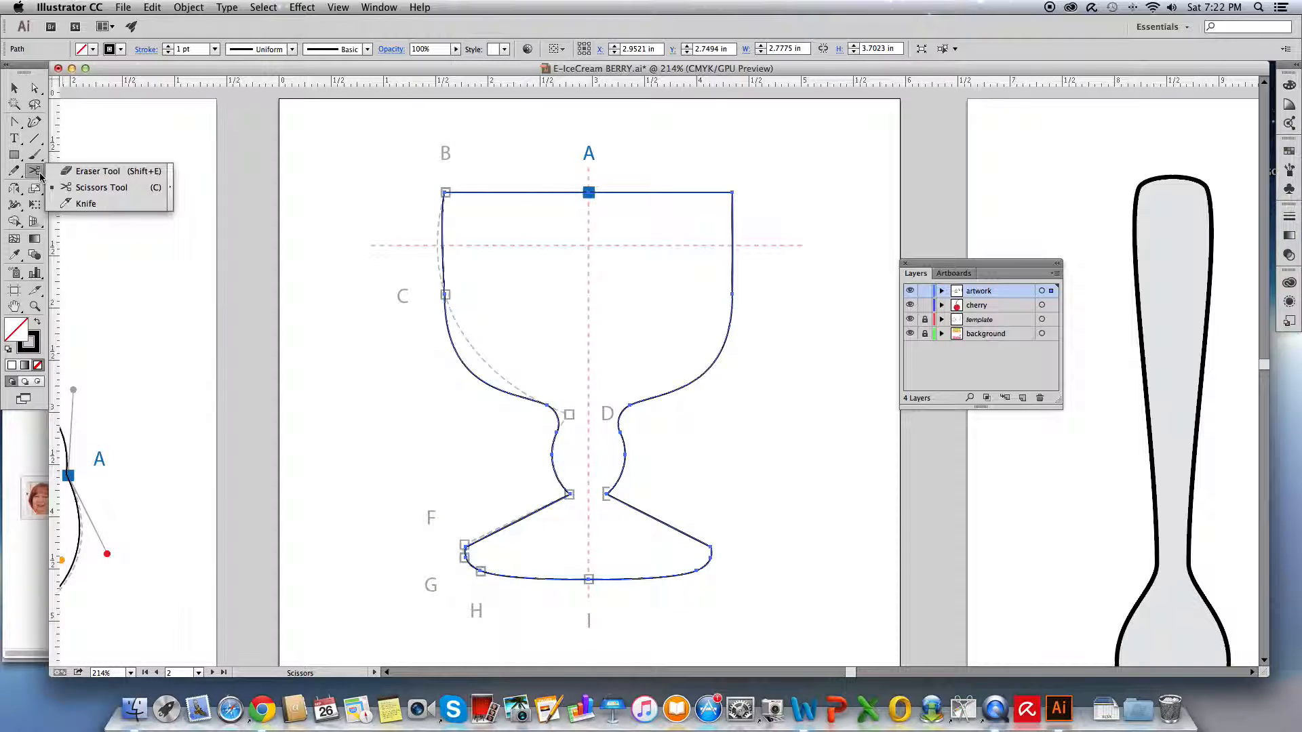
{"action": "left_click", "coordinate": [71, 171]}
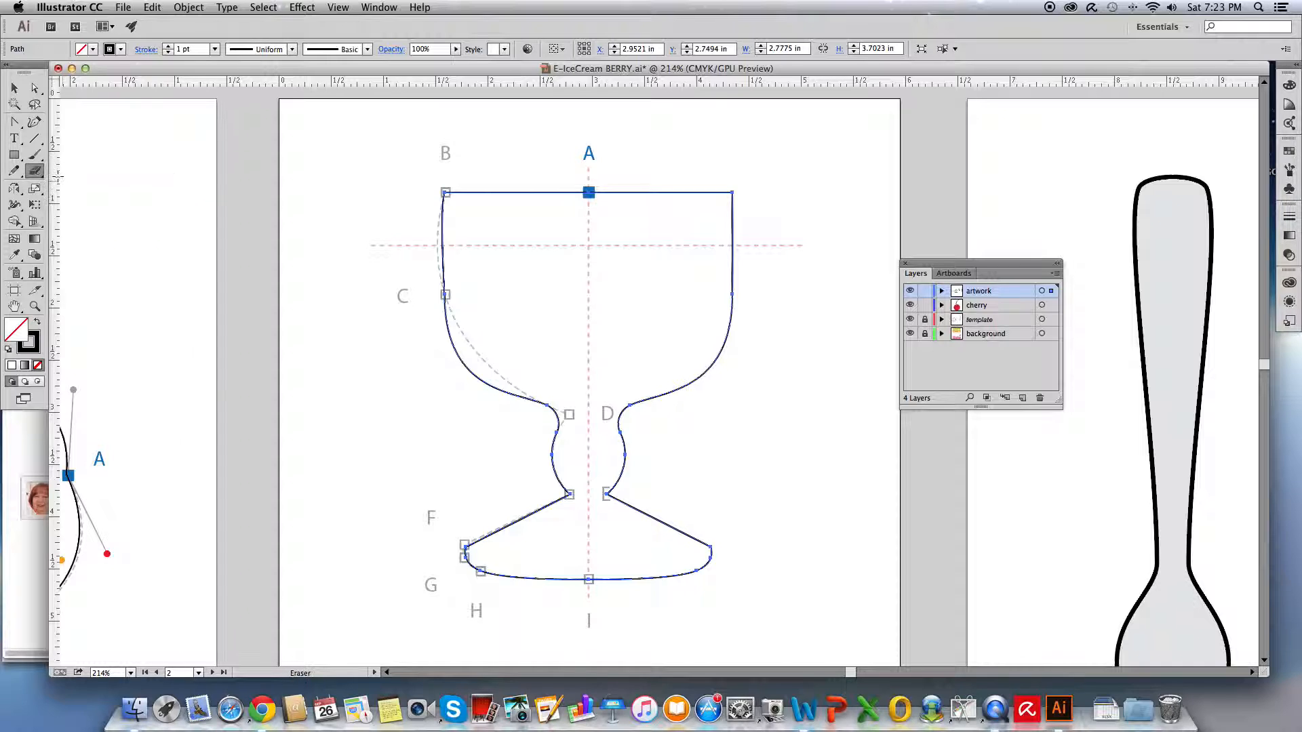
{"action": "left_click", "coordinate": [41, 178]}
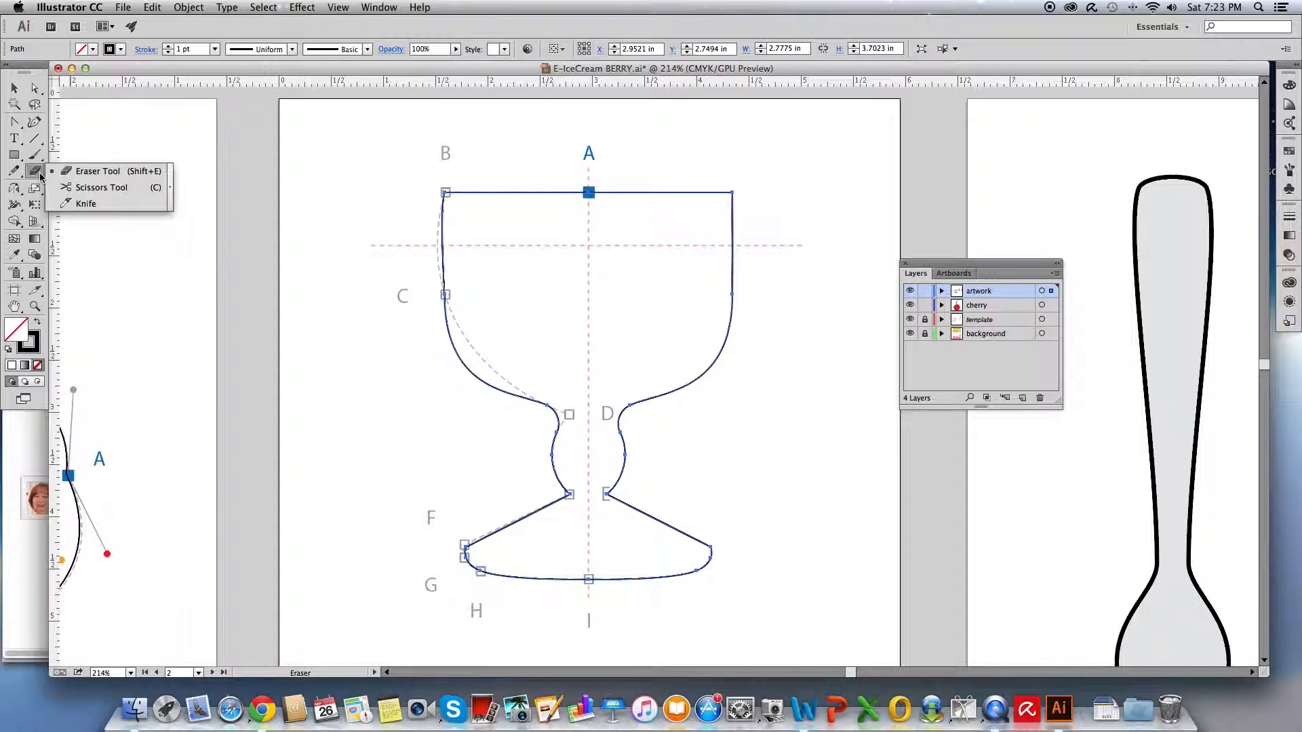
{"action": "left_click", "coordinate": [78, 189]}
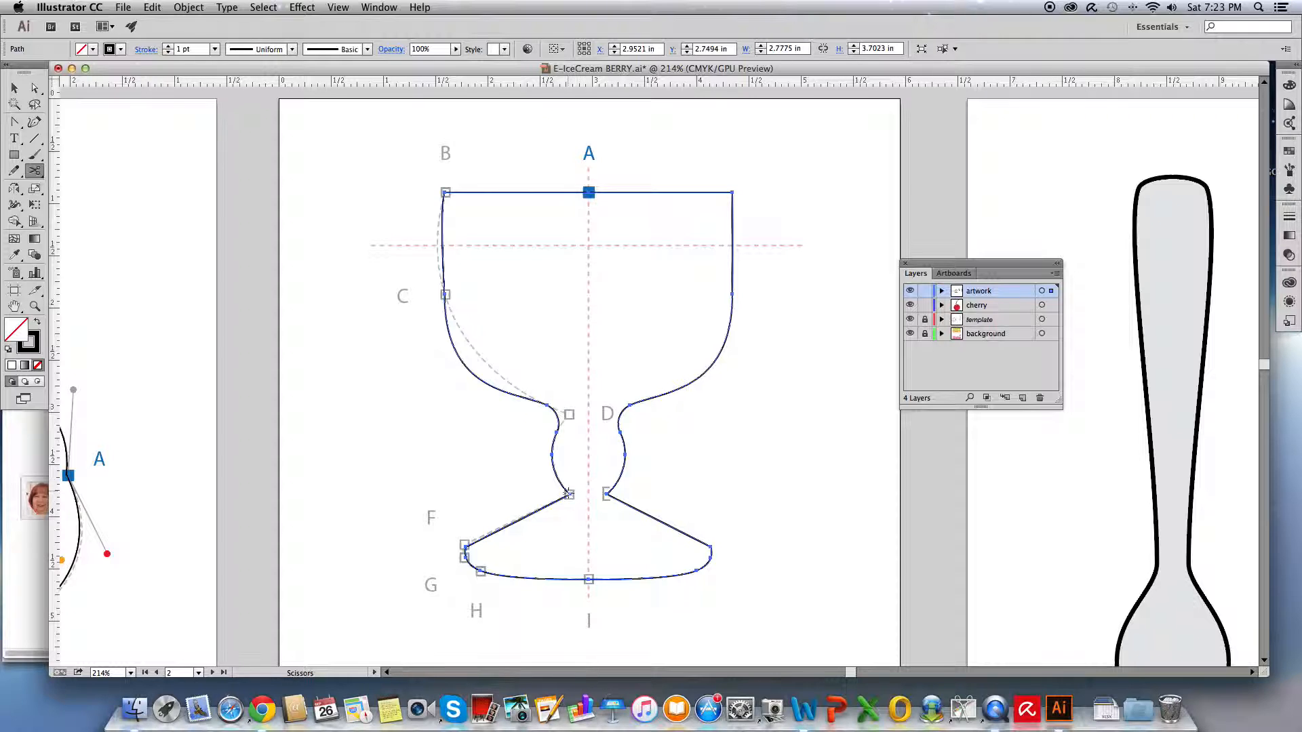
- Turn on Smart Guides and cut the goblet outline at the two anchor points where the stem meets the base
{"action": "left_click", "coordinate": [337, 8]}
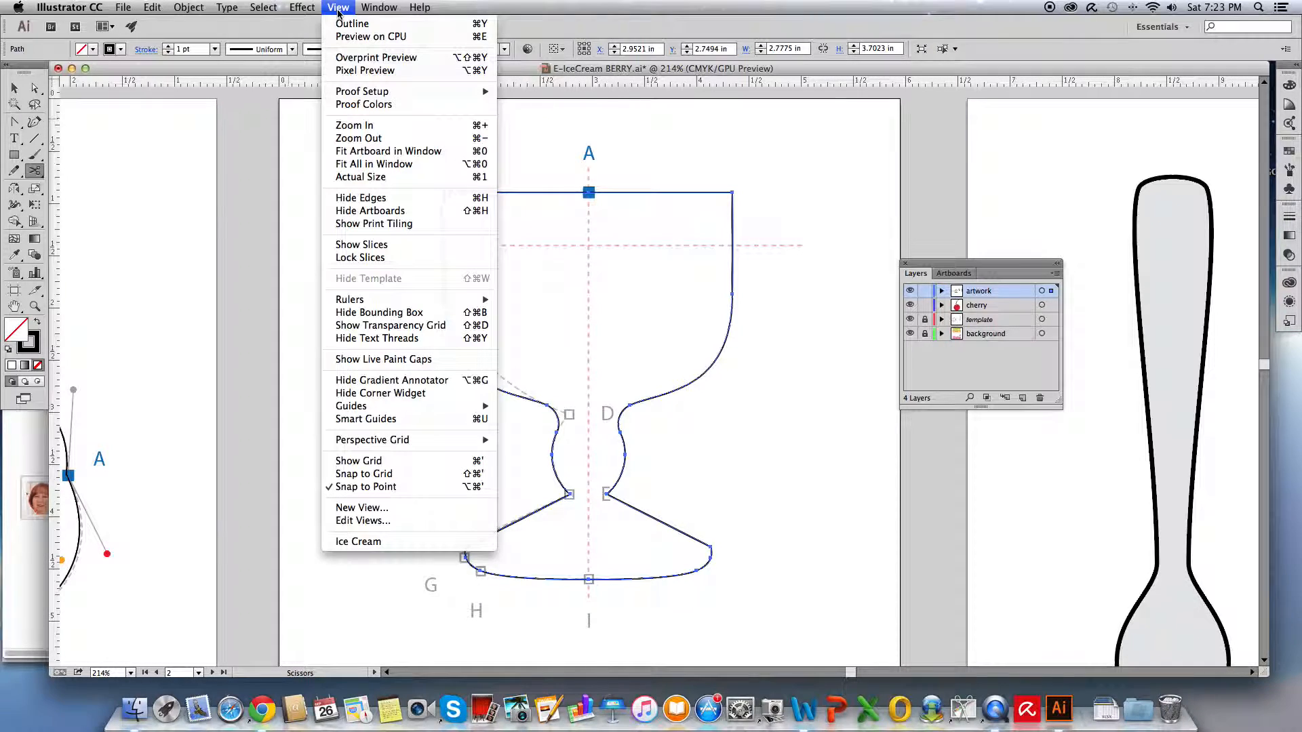
{"action": "left_click", "coordinate": [388, 419]}
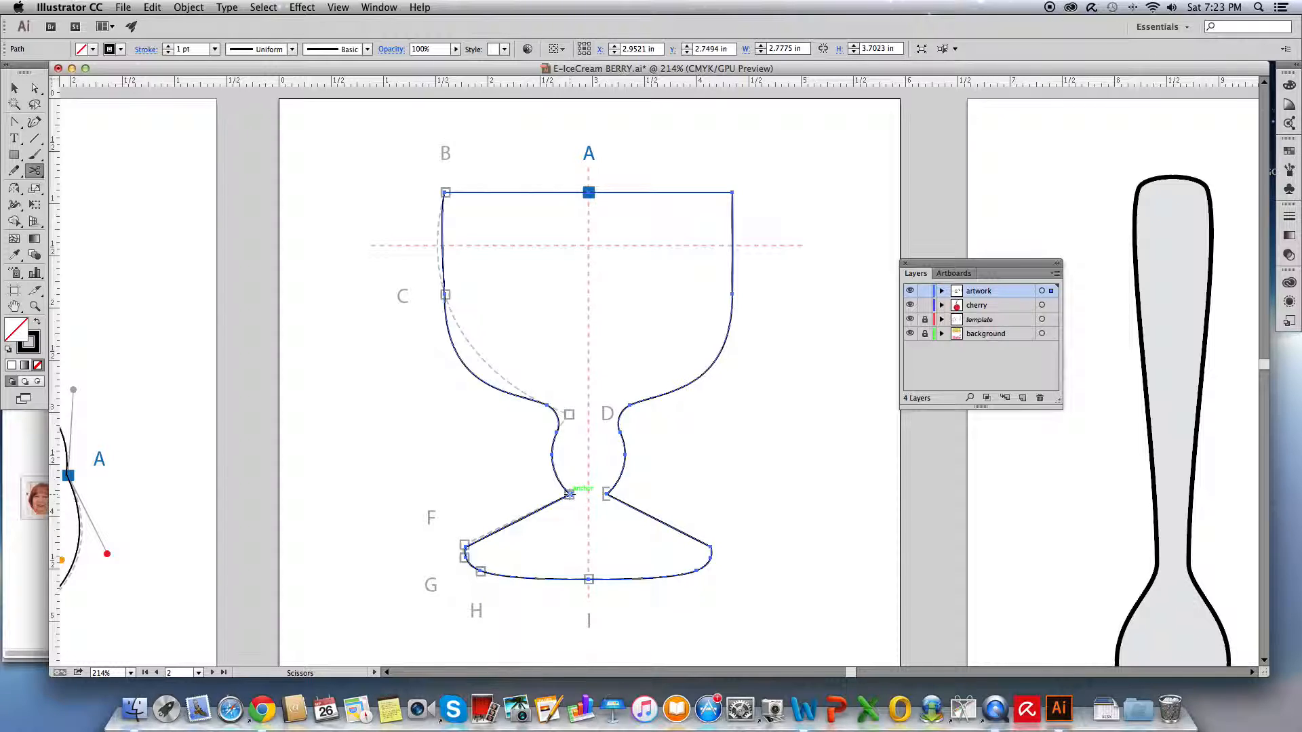
{"action": "left_click", "coordinate": [570, 495]}
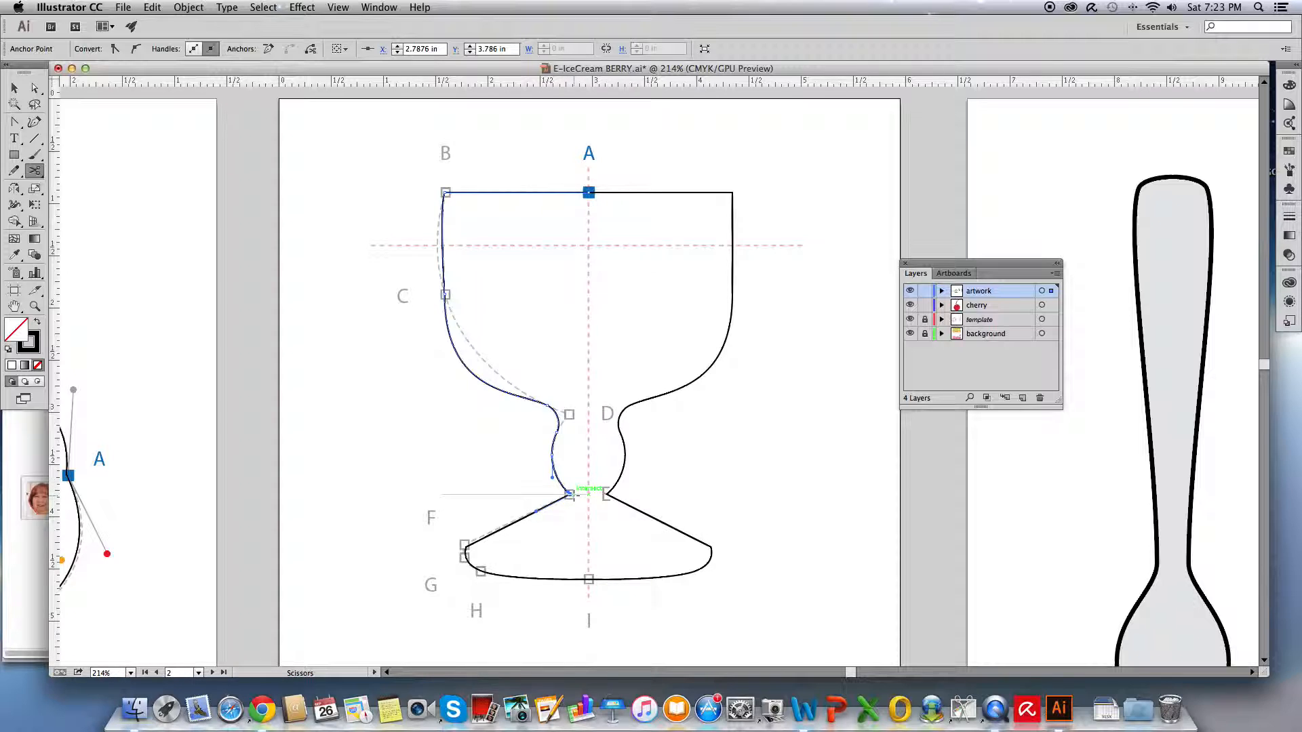
{"action": "left_click", "coordinate": [570, 494]}
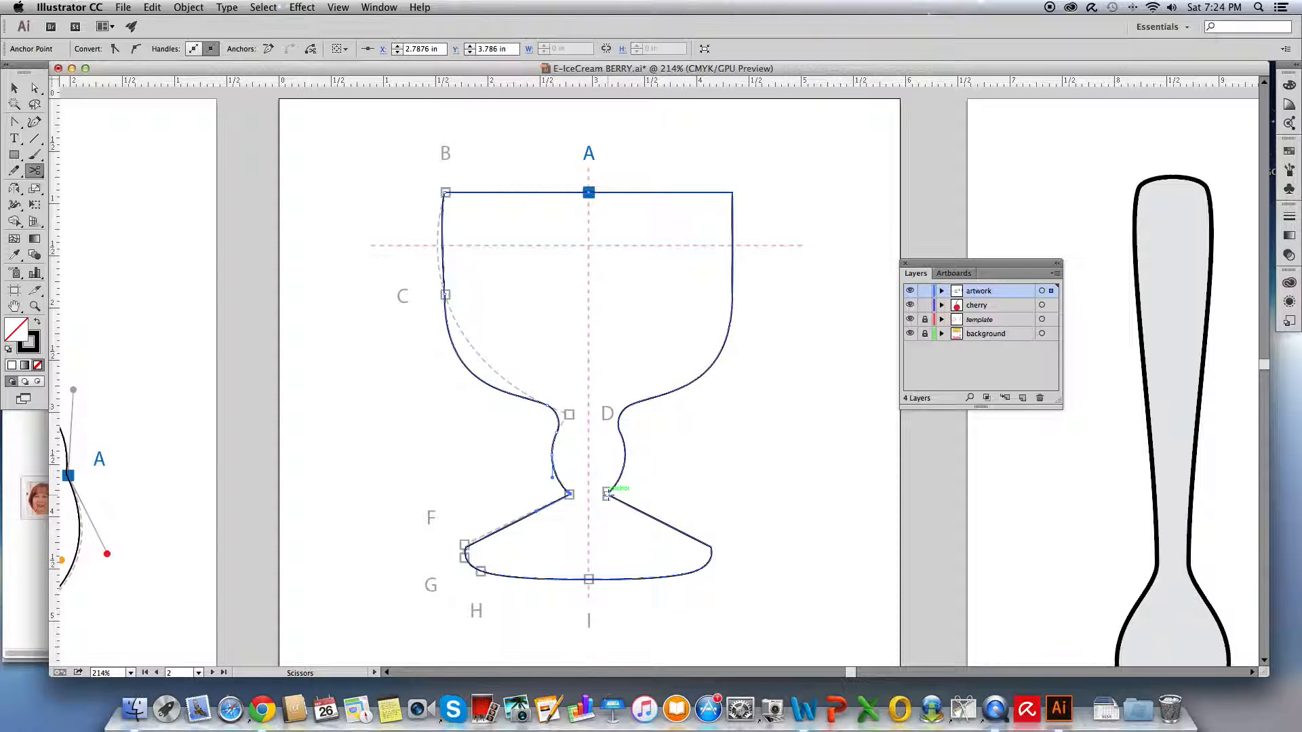
{"action": "left_click", "coordinate": [607, 495]}
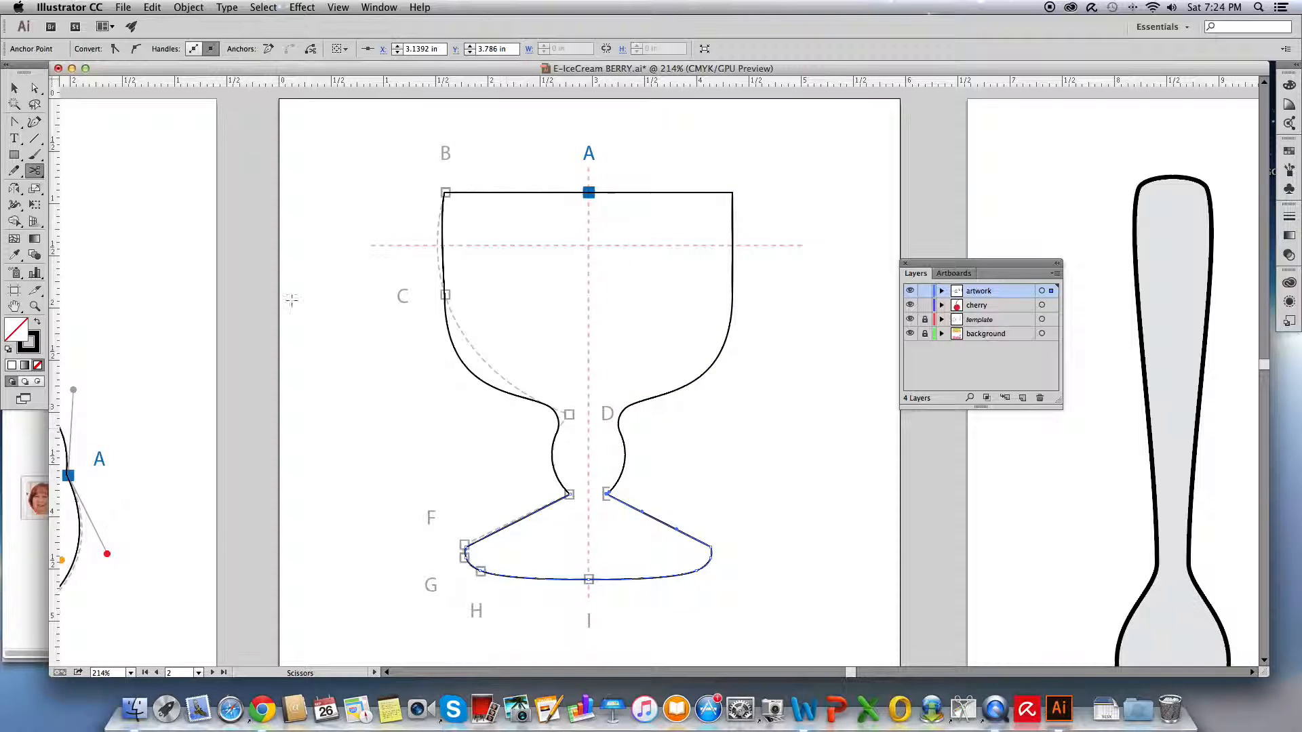
- Select only the separated goblet base and nudge it straight down about 0.08 in, away from the stem
{"action": "left_click", "coordinate": [15, 88]}
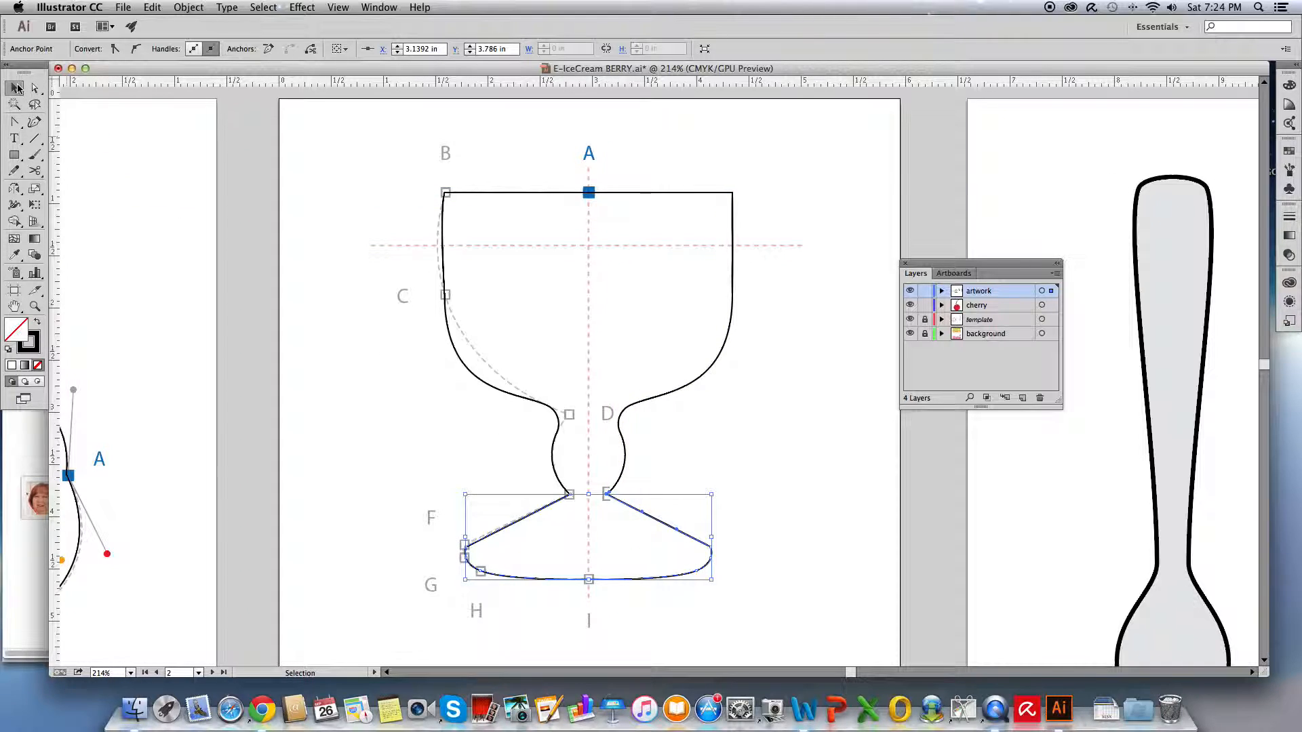
{"action": "left_click", "coordinate": [519, 613]}
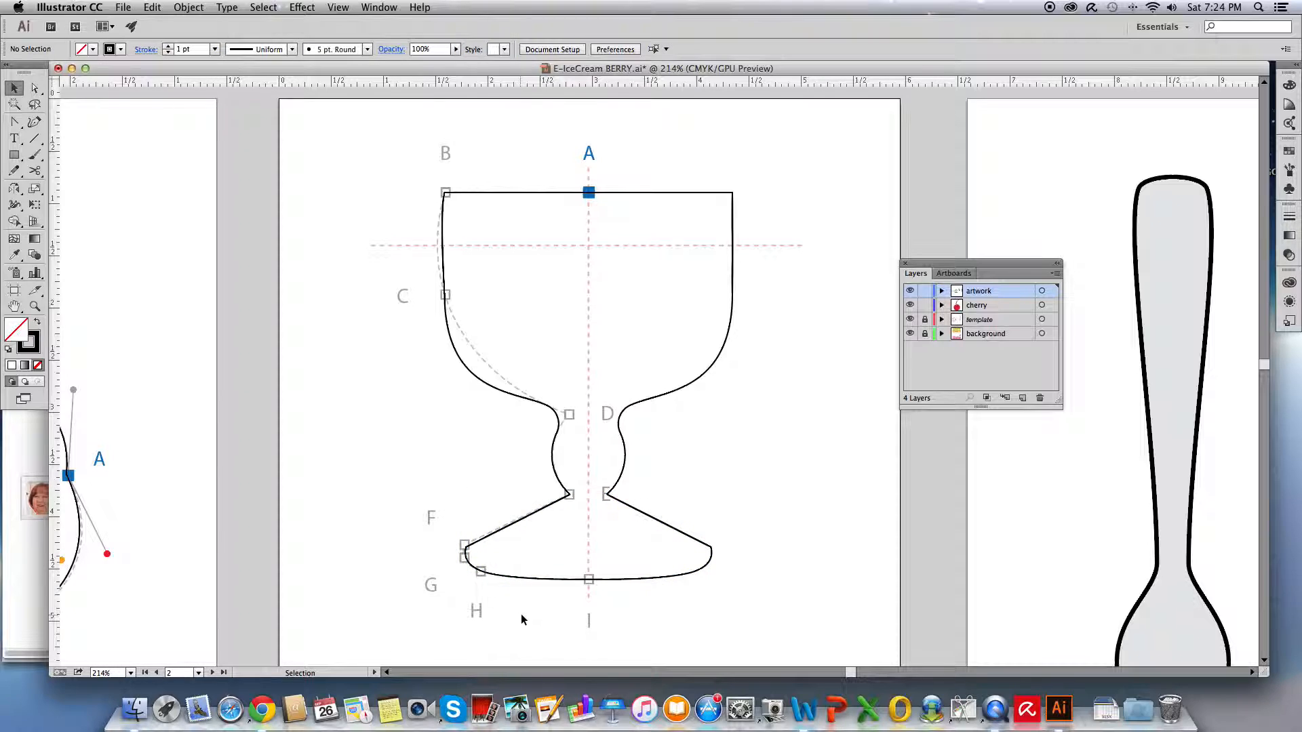
{"action": "left_click", "coordinate": [553, 579]}
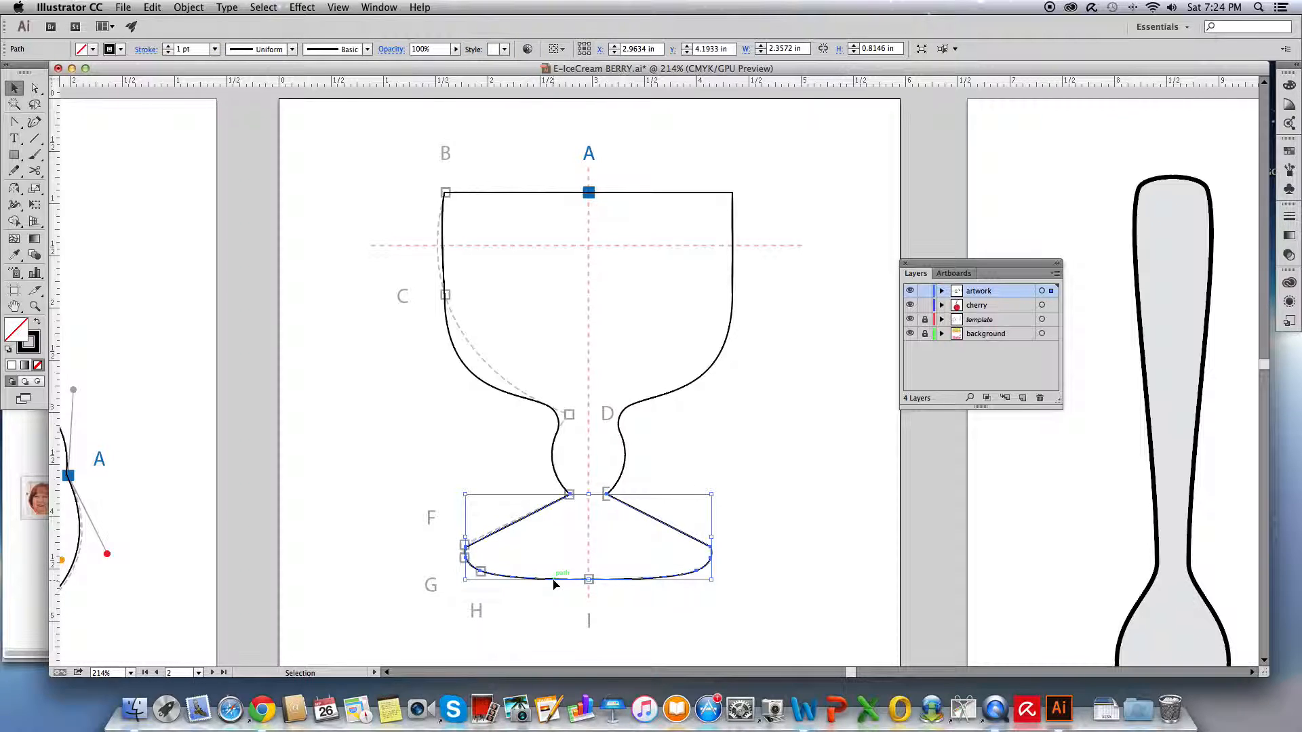
{"action": "left_click", "coordinate": [536, 614]}
{"action": "left_click", "coordinate": [540, 578]}
{"action": "key", "text": "Down"}
{"action": "key", "text": "Down"}
{"action": "key", "text": "Down"}
{"action": "key", "text": "Down"}
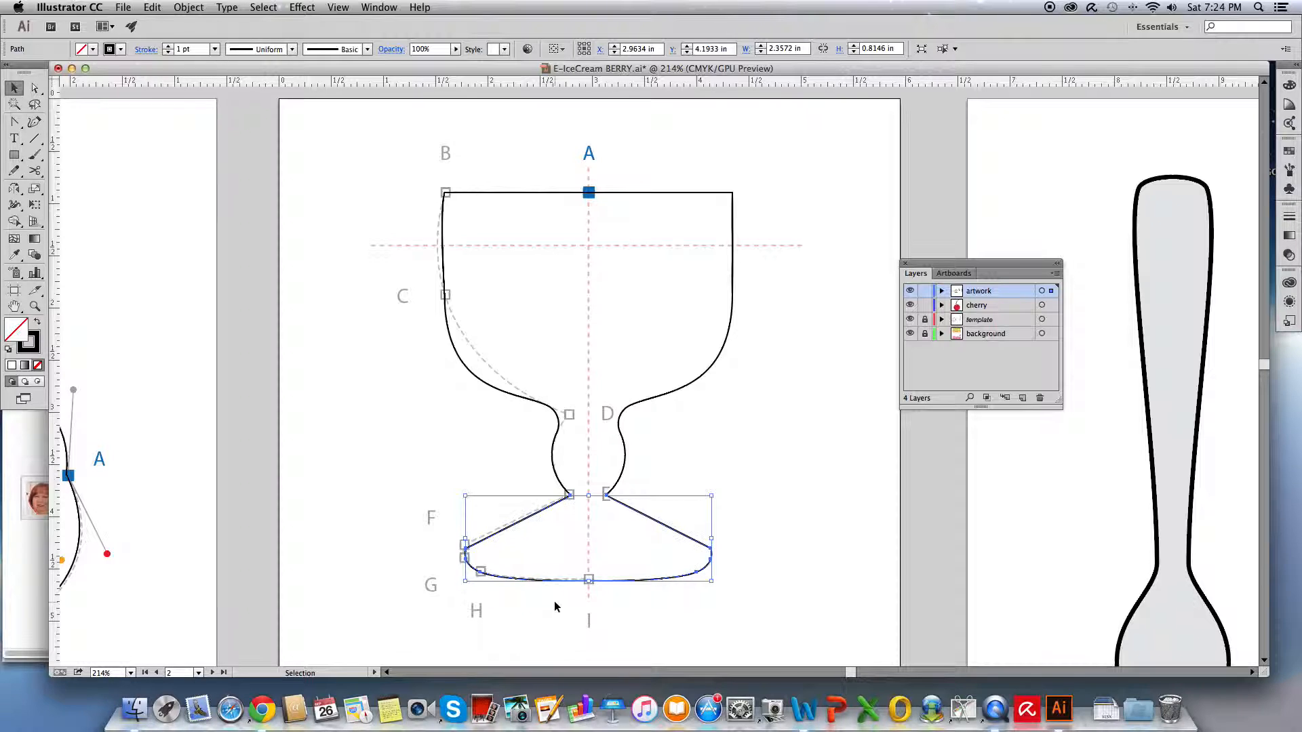
{"action": "key", "text": "Down"}
{"action": "key", "text": "Down"}
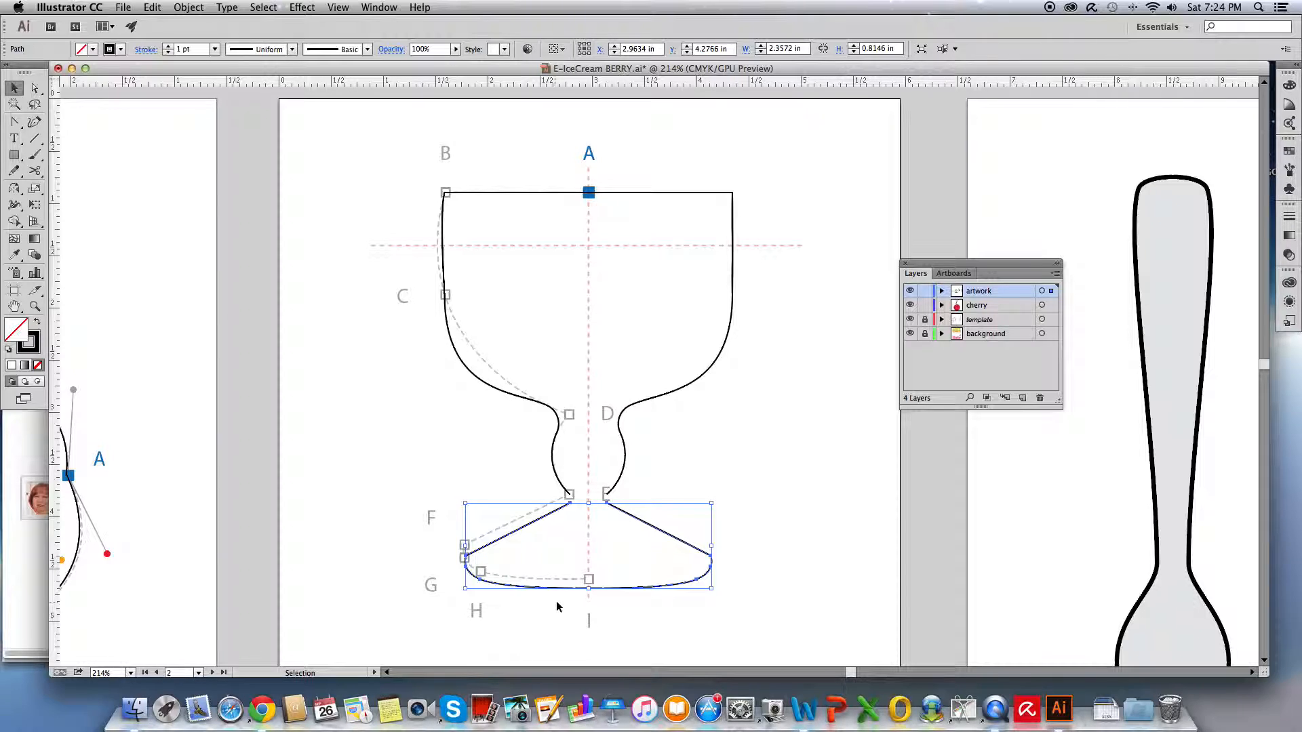
- Hide the template layer and join the open endpoints of the stem and base on both sides, leaving the finished outline deselected
{"action": "left_click", "coordinate": [910, 320]}
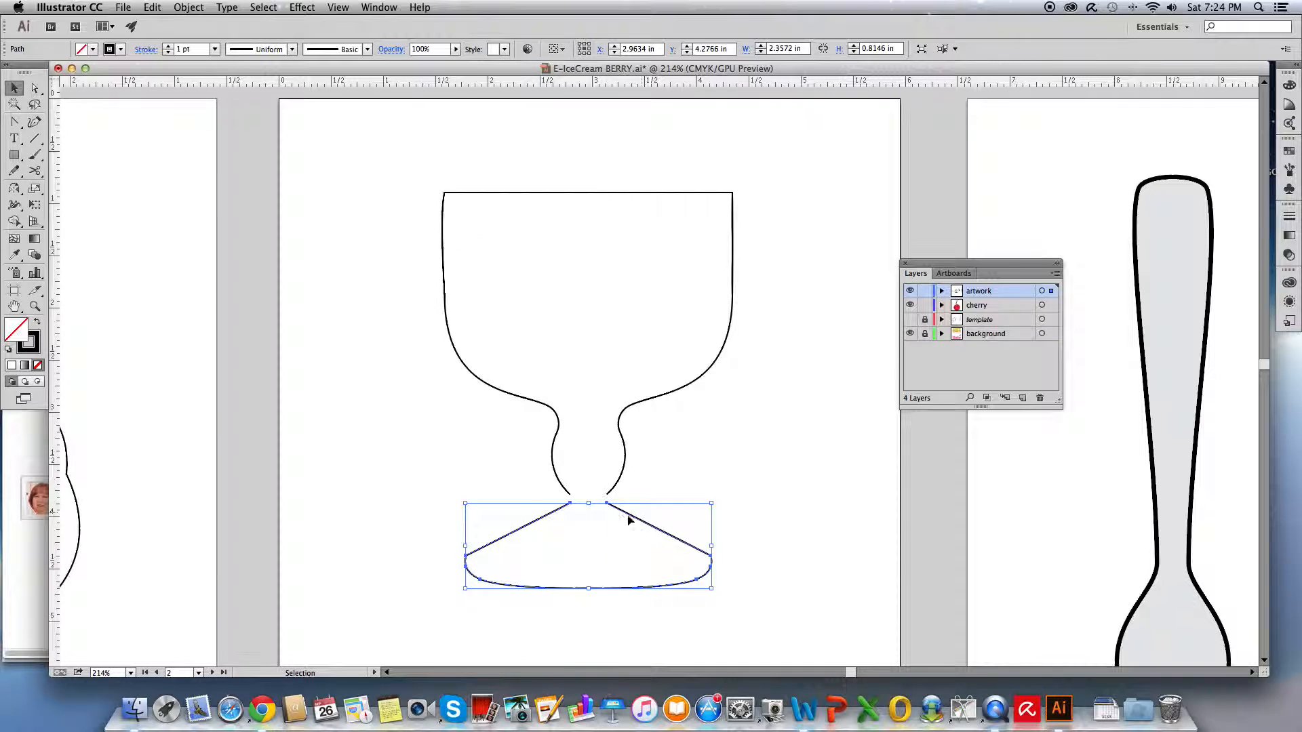
{"action": "left_click", "coordinate": [657, 492]}
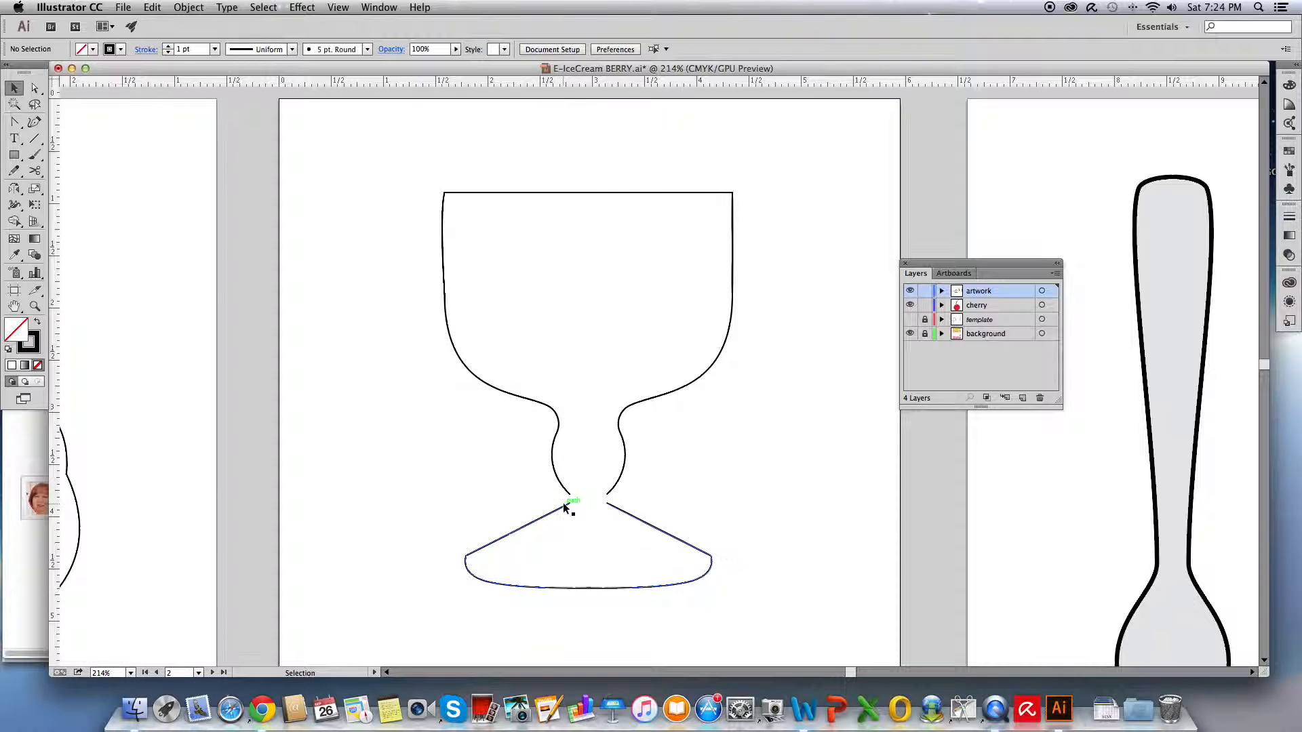
{"action": "left_click", "coordinate": [35, 87]}
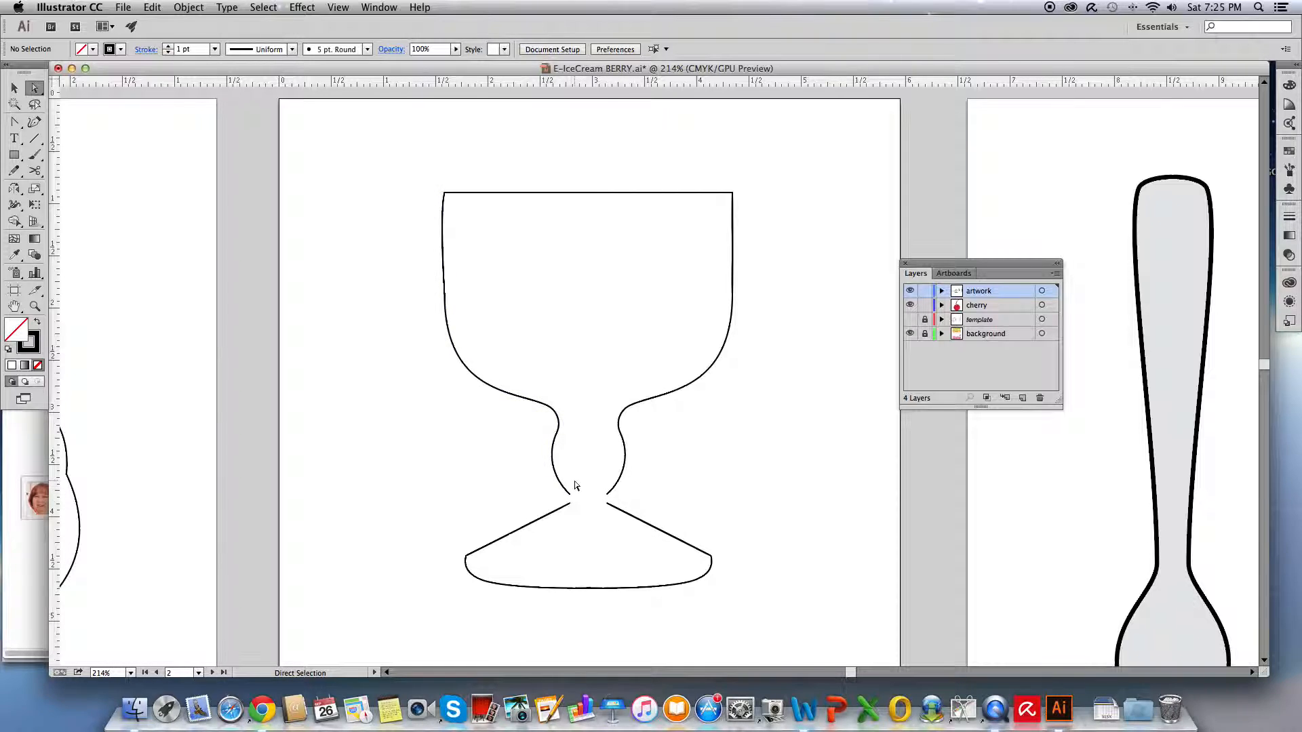
{"action": "left_click_drag", "start_coordinate": [581, 479], "coordinate": [567, 515]}
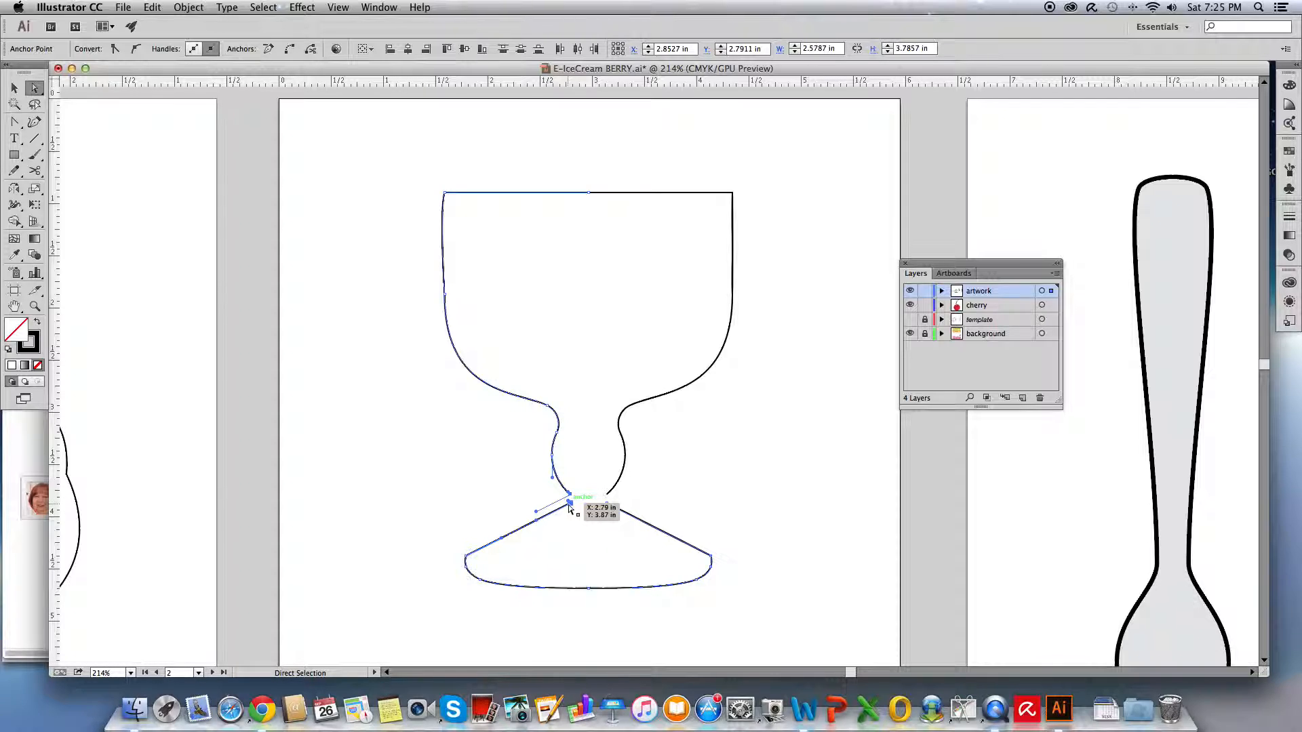
{"action": "left_click", "coordinate": [569, 505]}
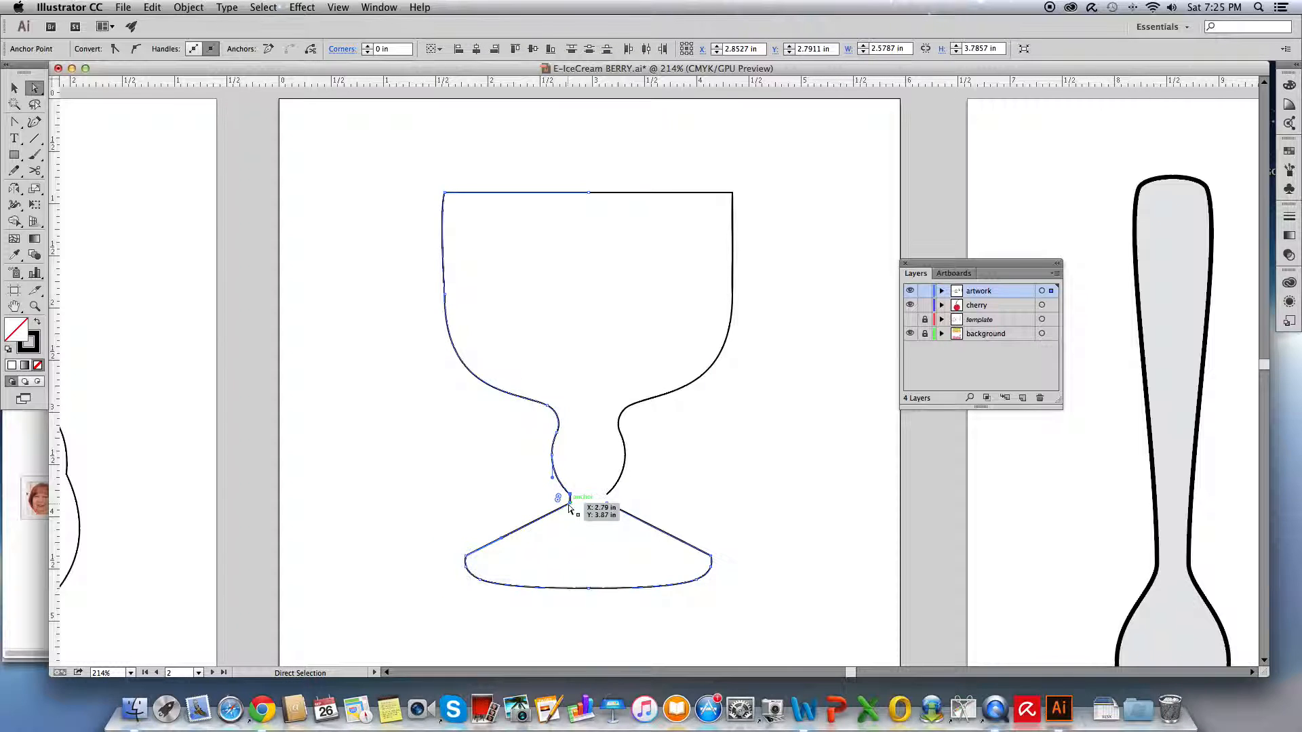
{"action": "left_click_drag", "start_coordinate": [600, 482], "coordinate": [614, 523]}
{"action": "key", "text": "super+j"}
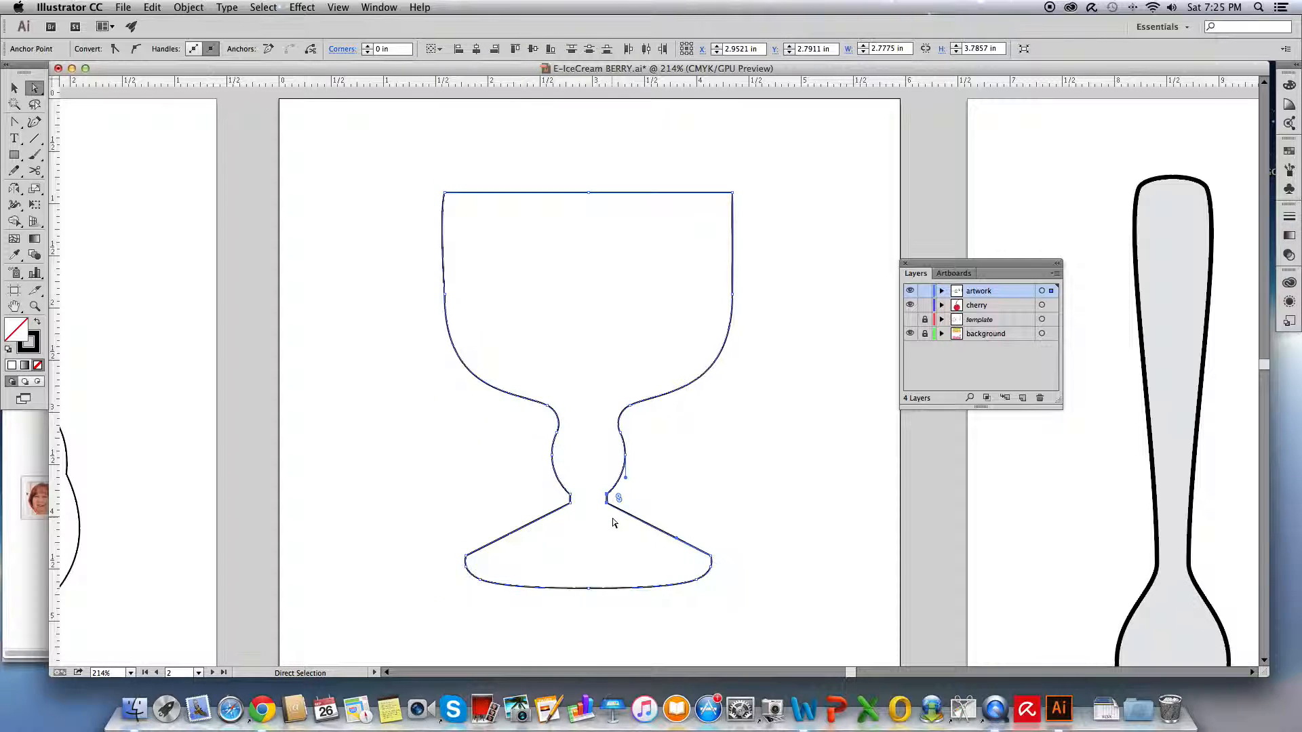
{"action": "left_click", "coordinate": [13, 88]}
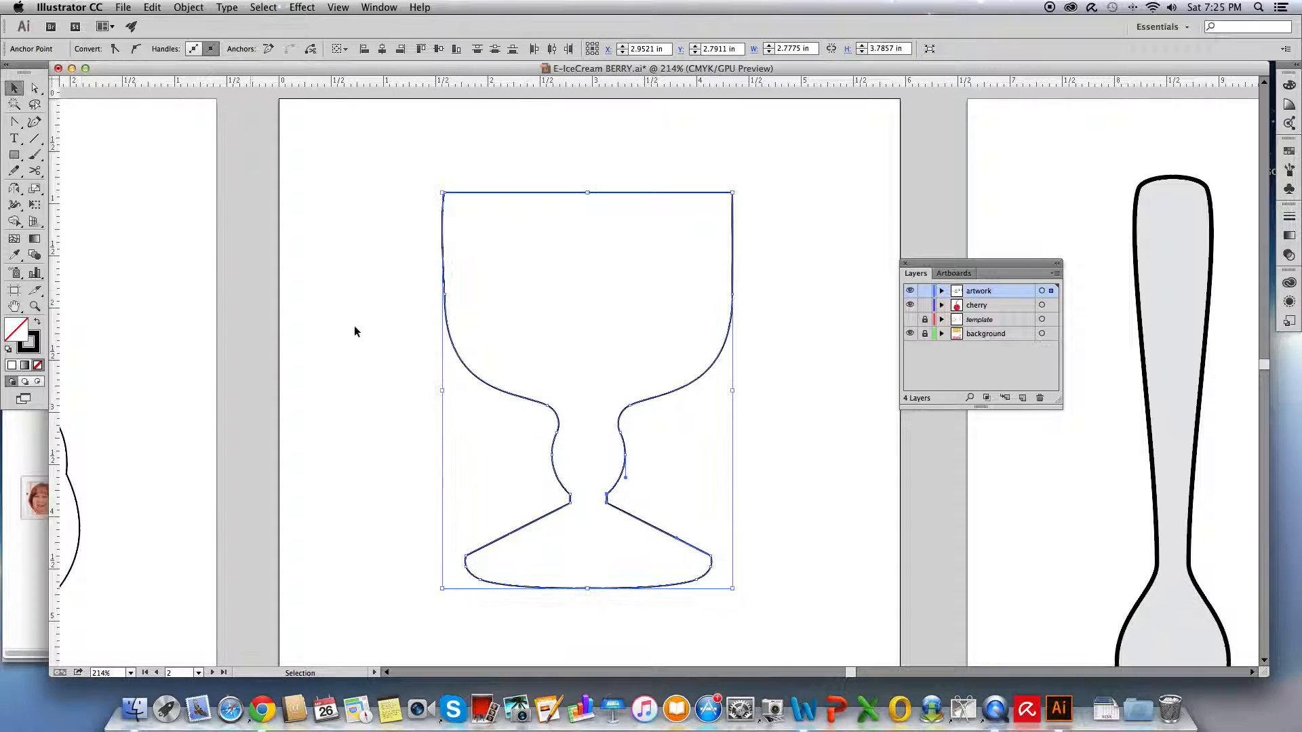
{"action": "left_click", "coordinate": [404, 349]}
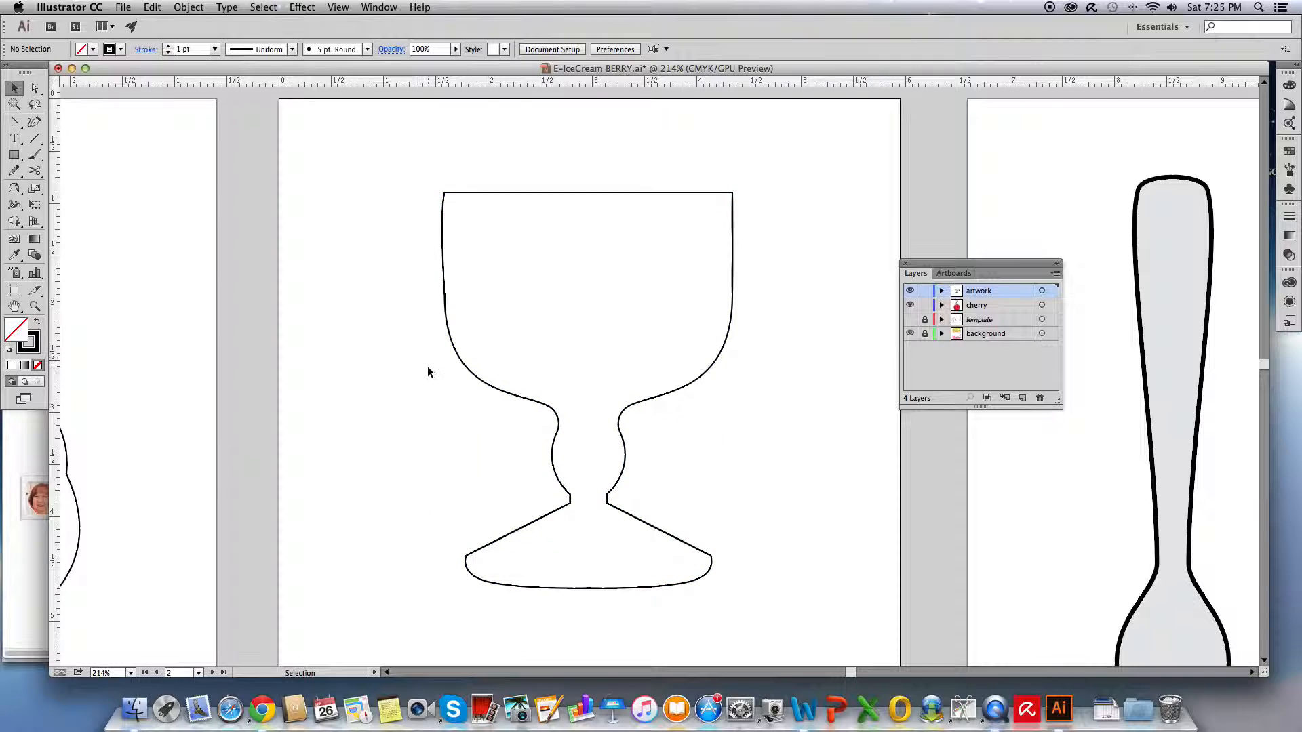
{"action": "left_click", "coordinate": [555, 412]}
{"action": "left_click", "coordinate": [521, 475]}
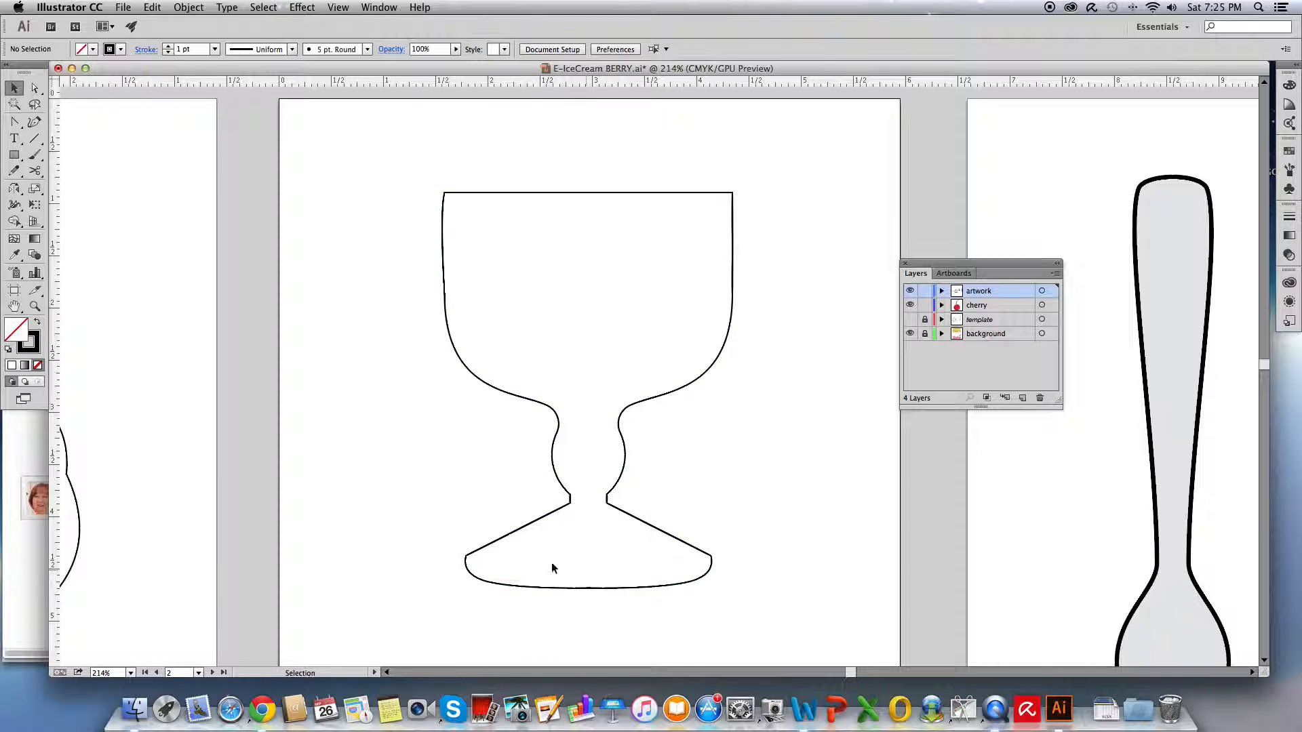